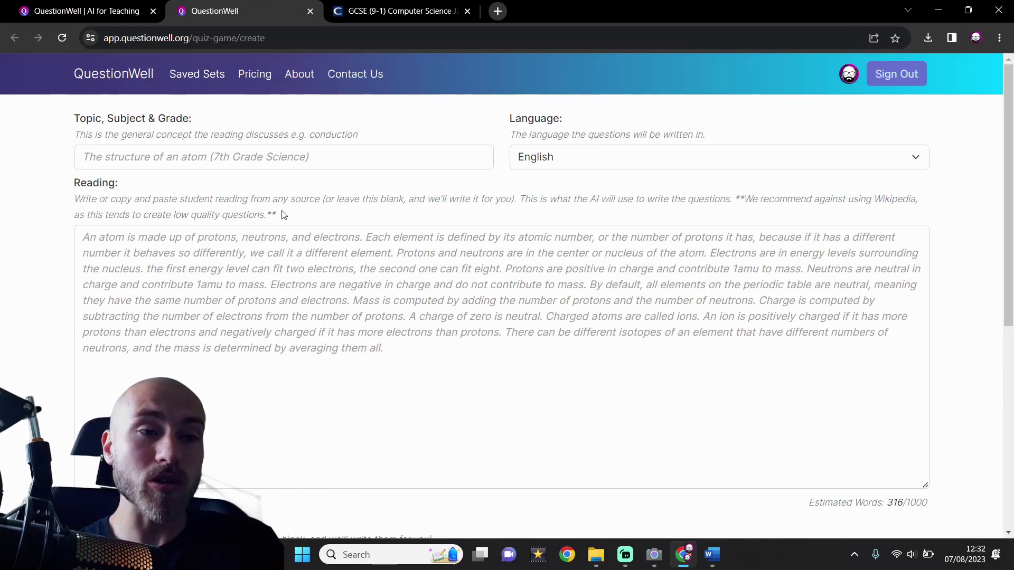
Enter 'Secondary storage' as the quiz topic and place the cursor in the Reading box
click(154, 158)
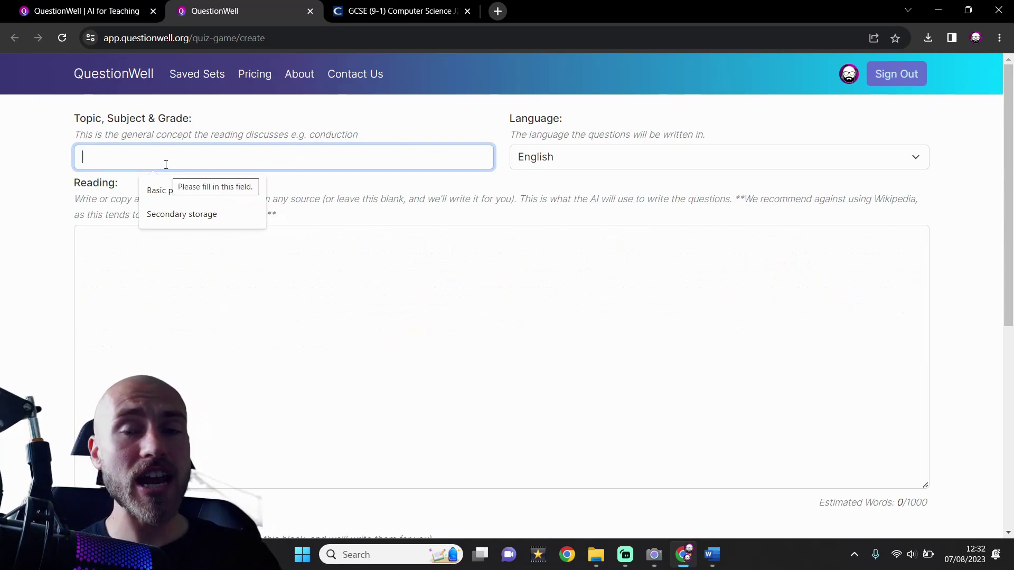
text(Secondary st)
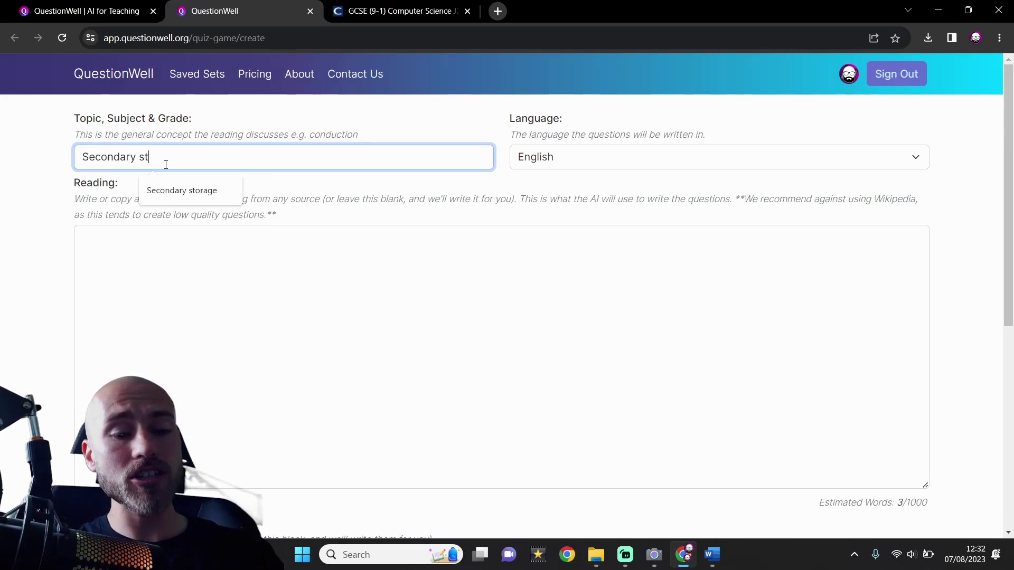
text(orage)
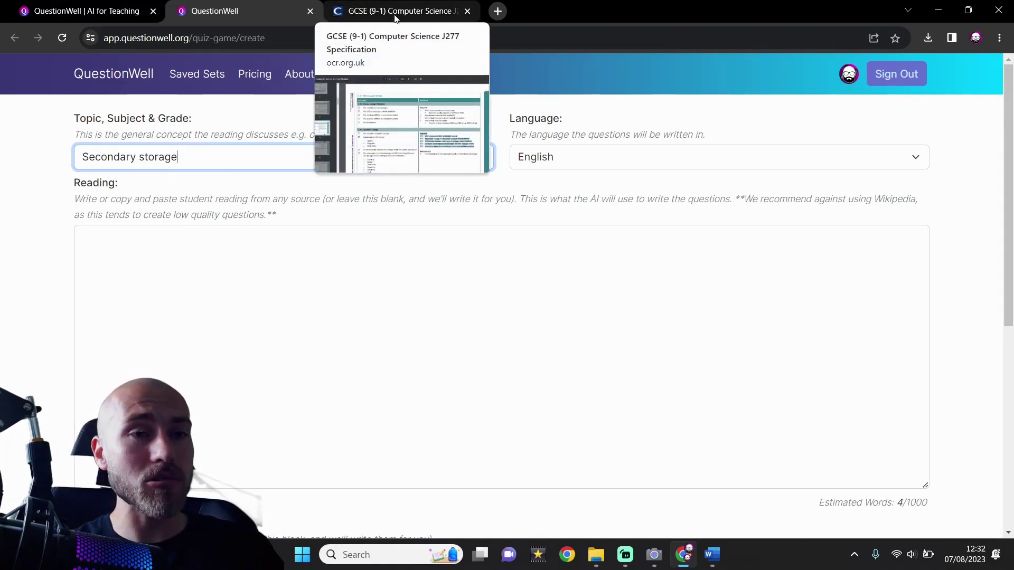
click(126, 242)
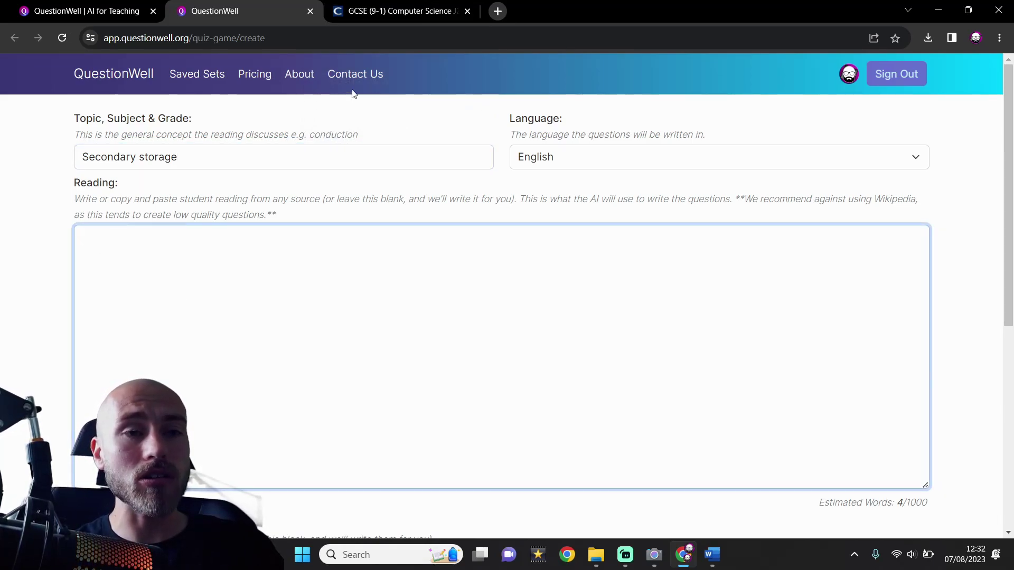
Copy the spec's 1.2.2 Secondary storage sub-topic list into the Reading box
click(397, 13)
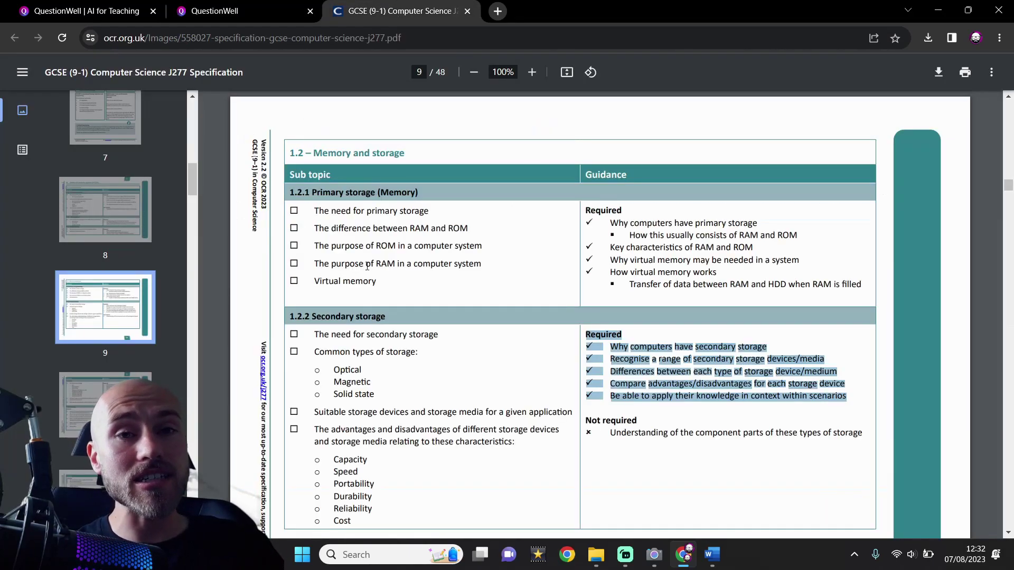
scroll(507, 380, down, 3)
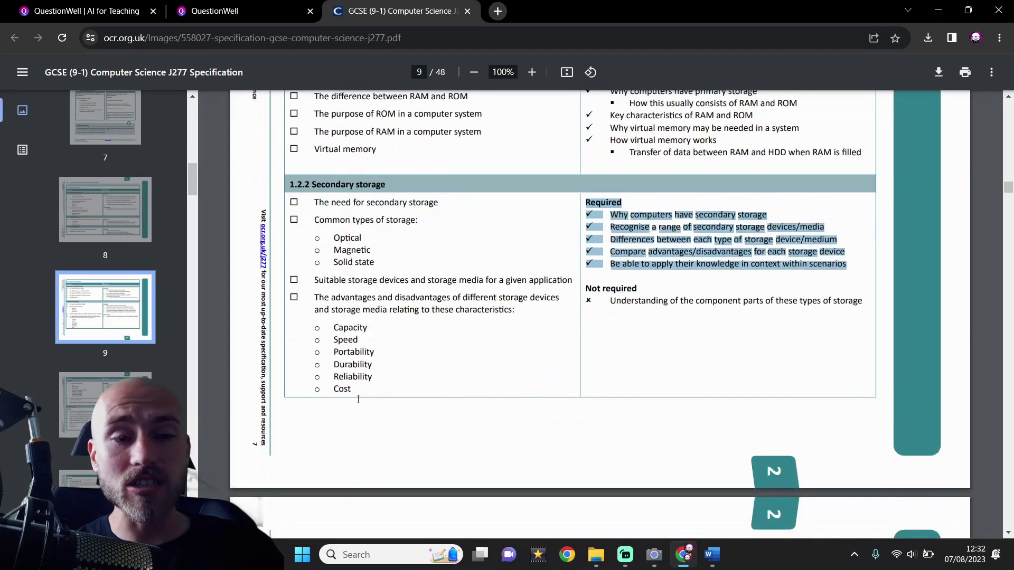
click(414, 397)
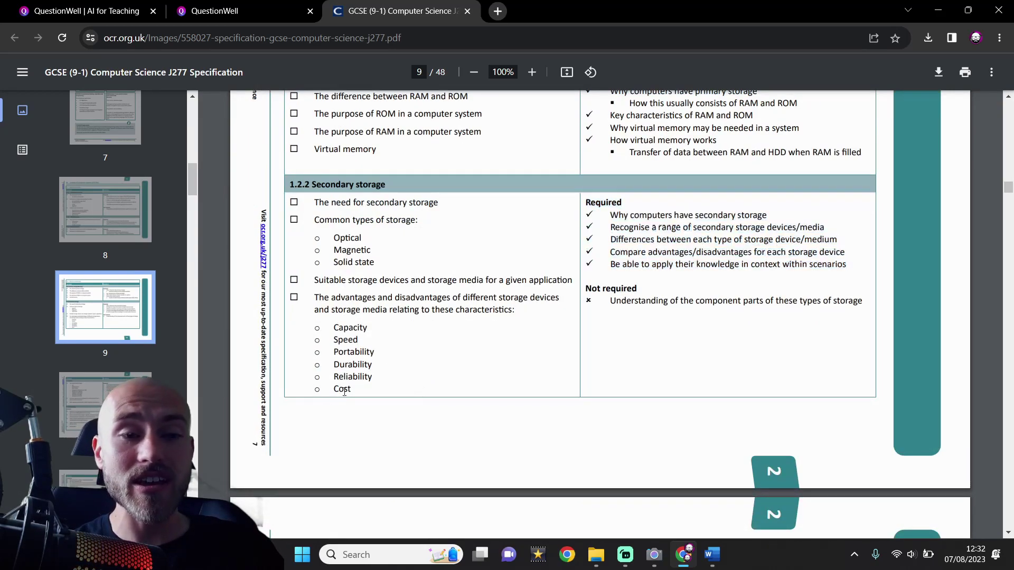
drag(352, 389, 347, 389)
drag(346, 349, 292, 202)
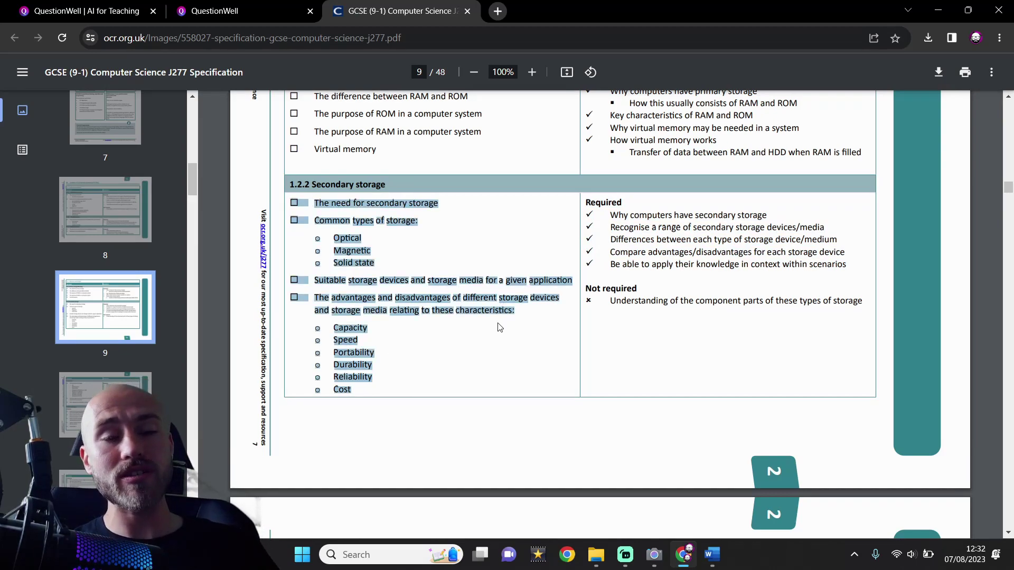
click(250, 11)
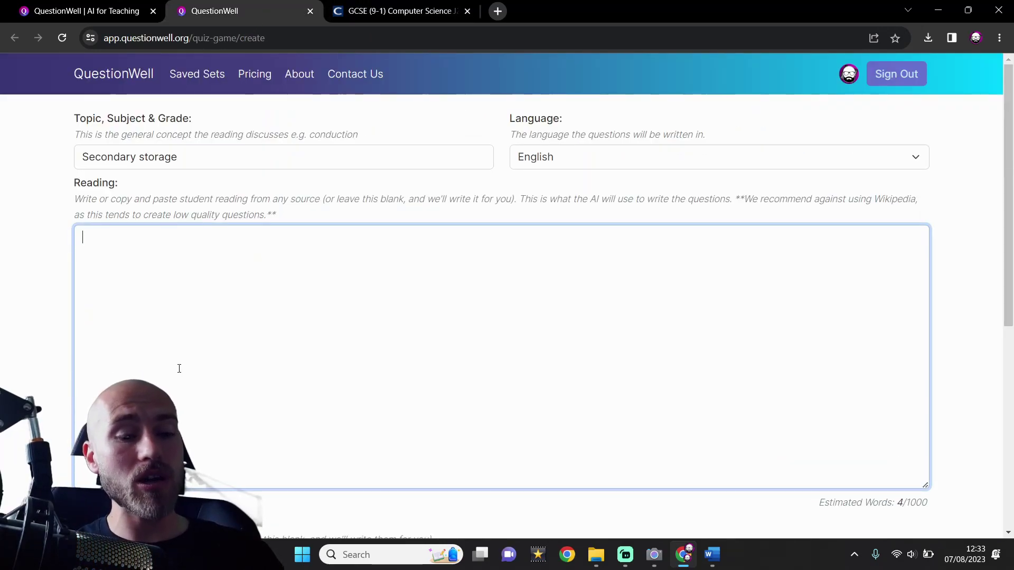
text(¨ The need for secondary storage ¨ Common types of storage: o Optical o Magnetic o Solid state ¨ Suitable storage devices and storage media for a given application ¨ The advantages and disadvantages of different storage devices and storage media relating to these characteristics: o Capacity o Speed o Portability o Durability o Reliability o Cost)
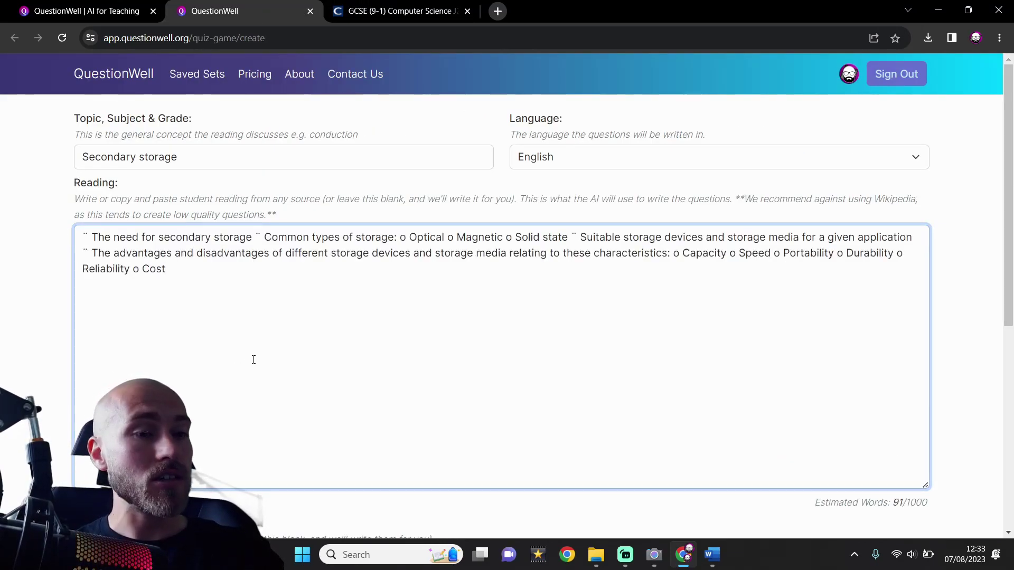
Copy the spec's Required guidance list and paste it below the sub-topics
click(334, 7)
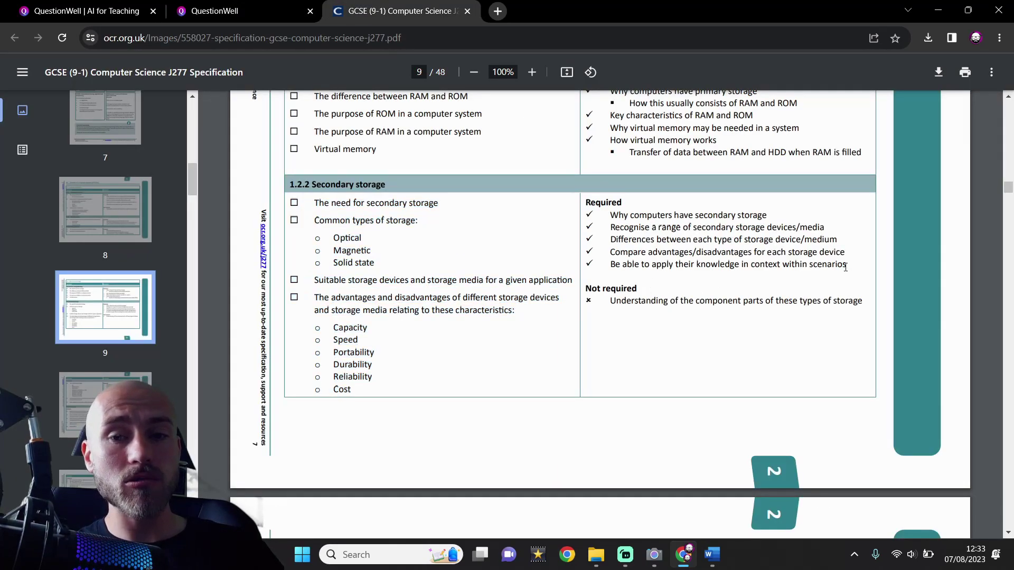
drag(845, 267, 590, 206)
click(232, 10)
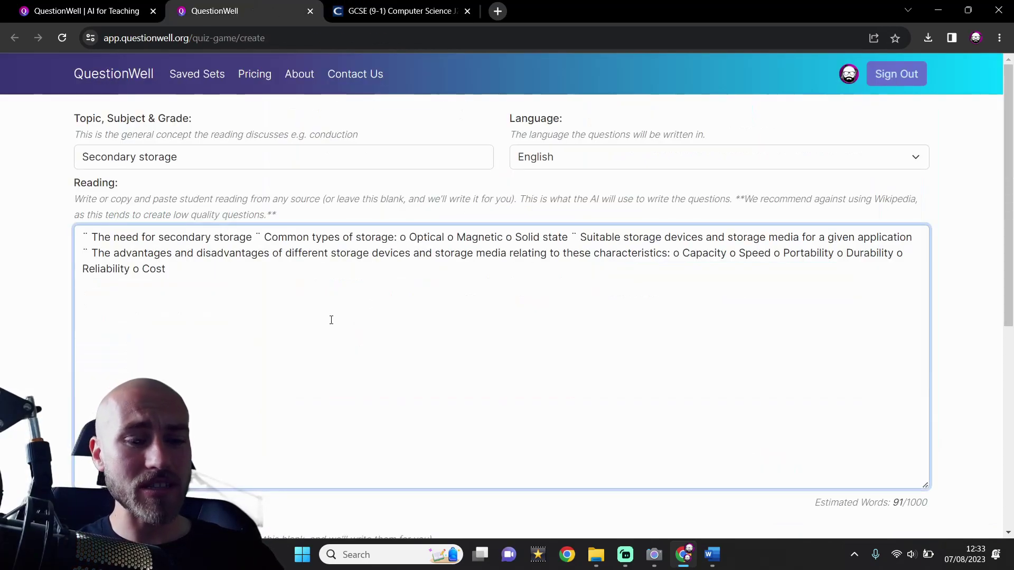
text(Required ü Why computers have secondary storage ü Recognise a range of secondary storage devices/media ü Differences between each type of storage device/medium ü Compare advantages/disadvantages for each storage device ü Be able to apply their knowledge in context within scenarios)
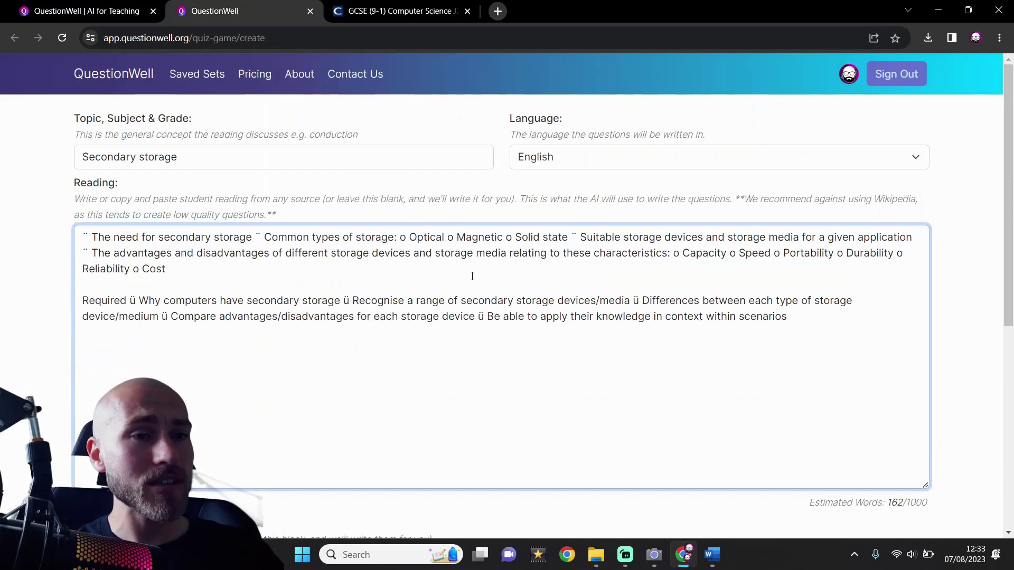
Generate the 20-question multiple-choice Secondary storage set from the completed form
scroll(980, 227, down, 3)
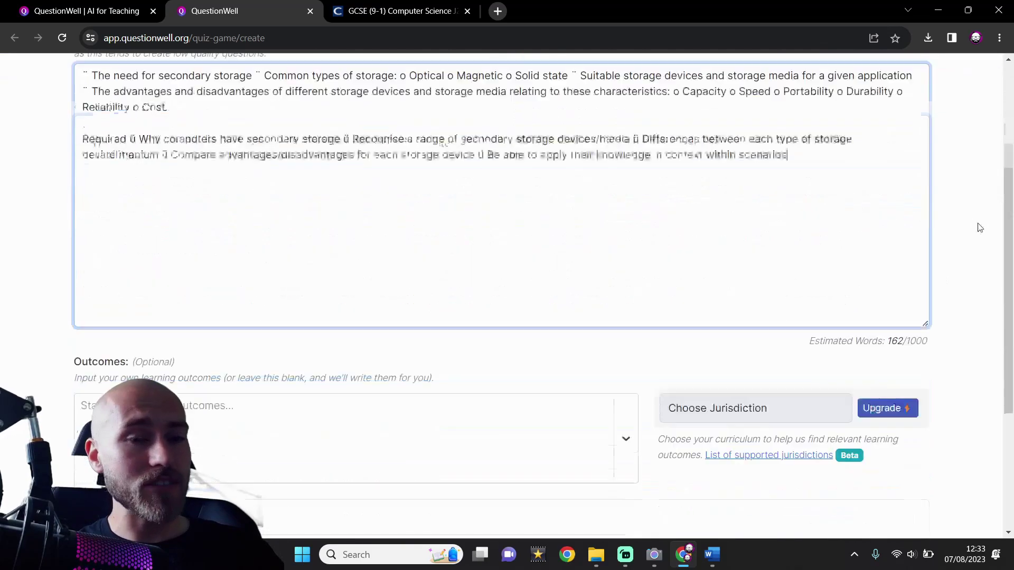
scroll(980, 228, down, 4)
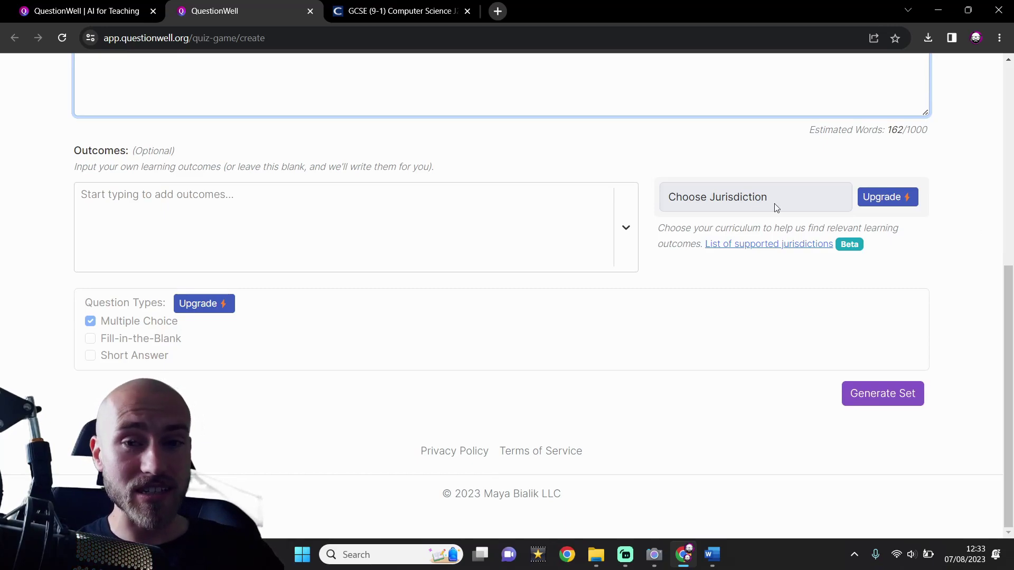
click(892, 397)
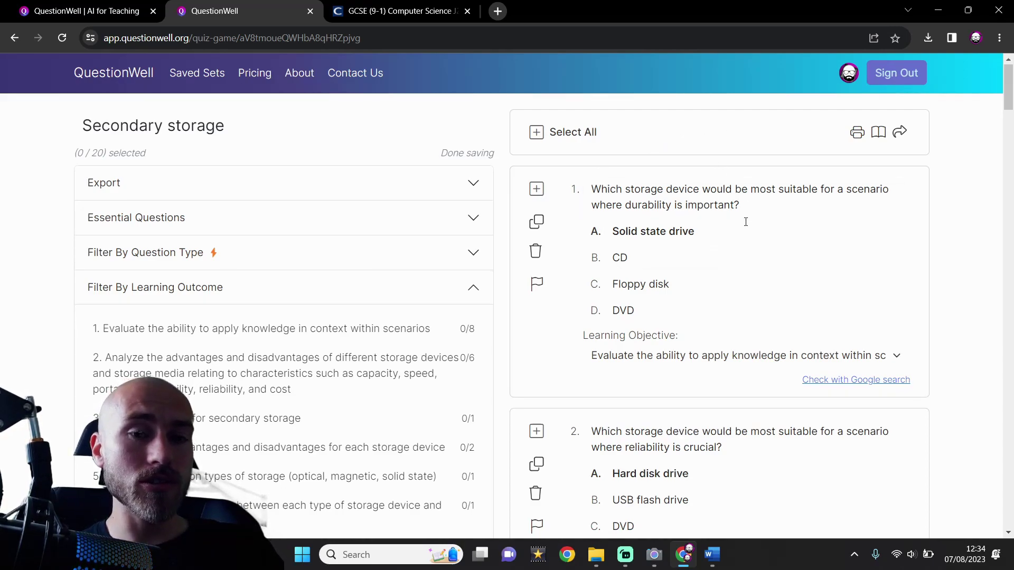
Select all 20 questions and export them in Kahoot format as Secondary storage.xlsx
scroll(739, 225, down, 3)
scroll(724, 257, down, 2)
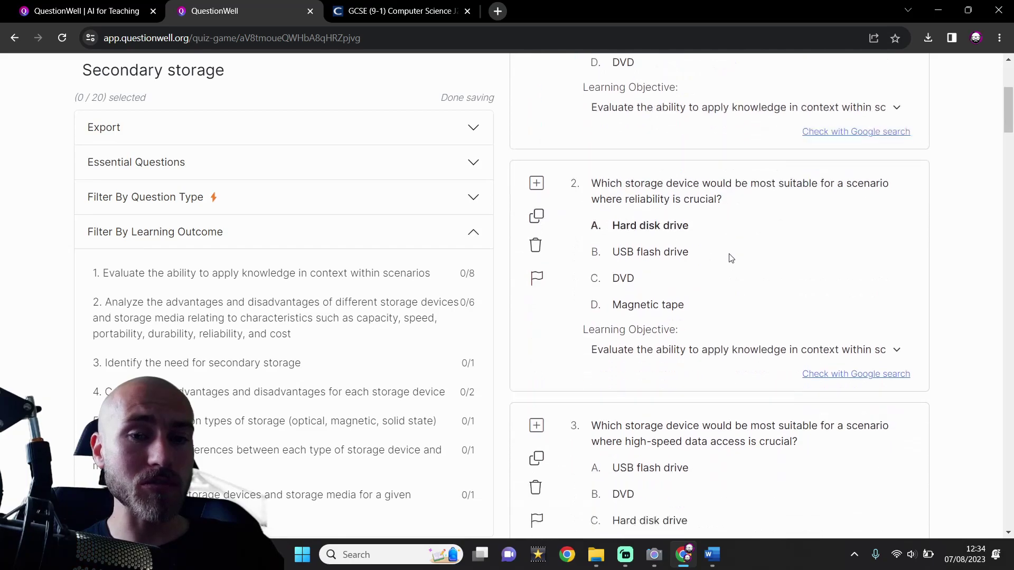
scroll(731, 258, down, 3)
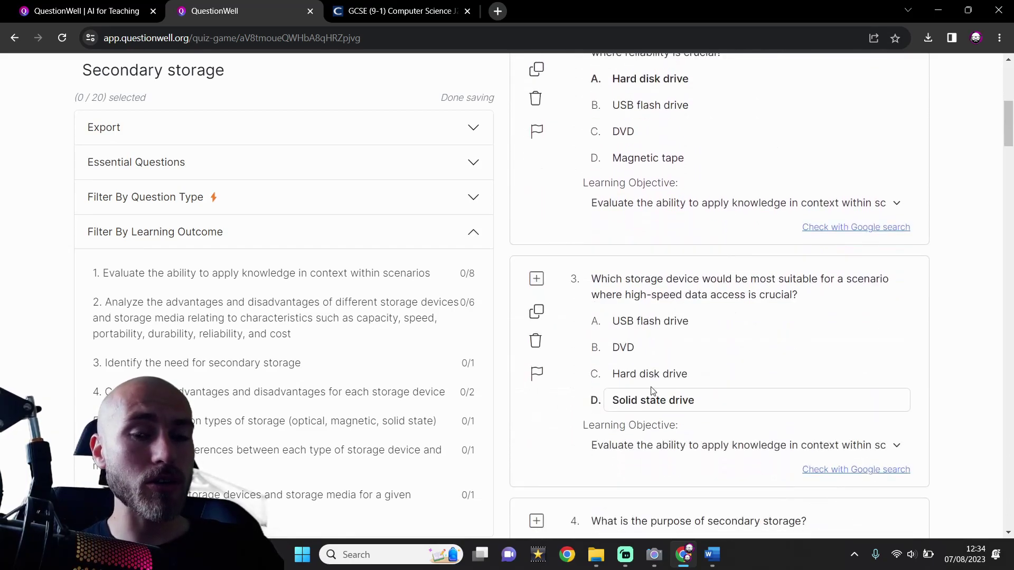
scroll(841, 263, down, 5)
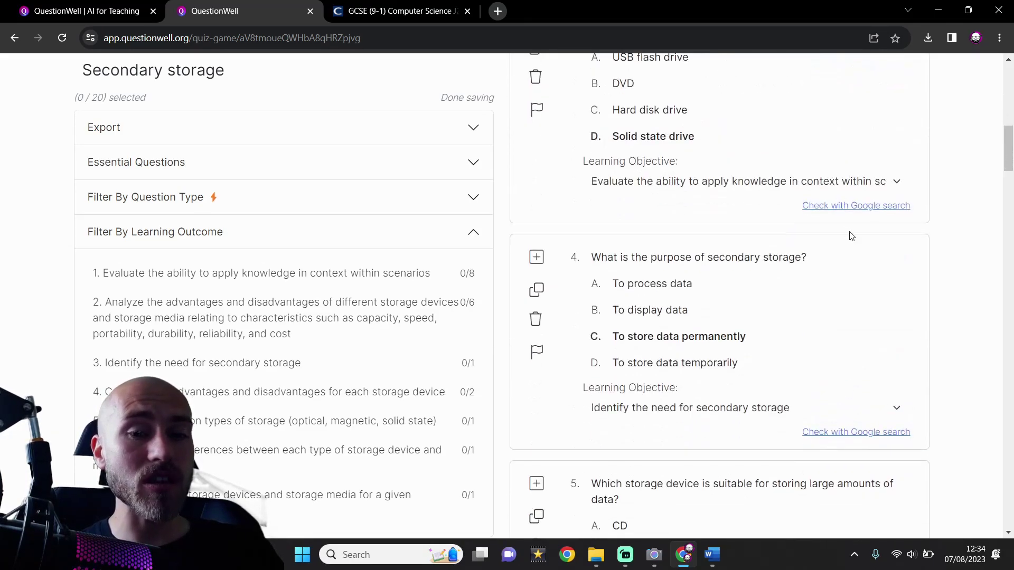
scroll(848, 238, down, 5)
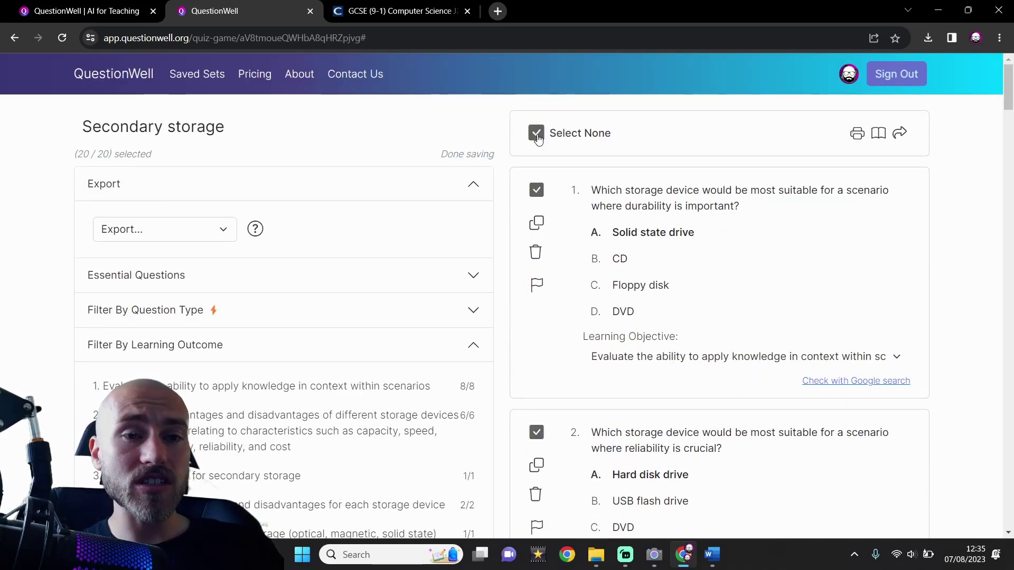
click(537, 135)
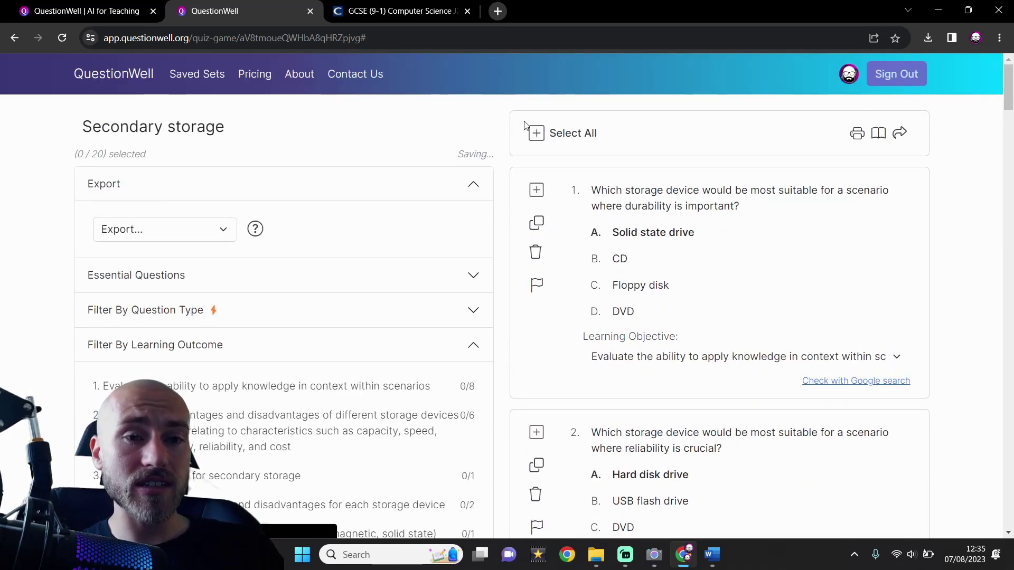
click(537, 135)
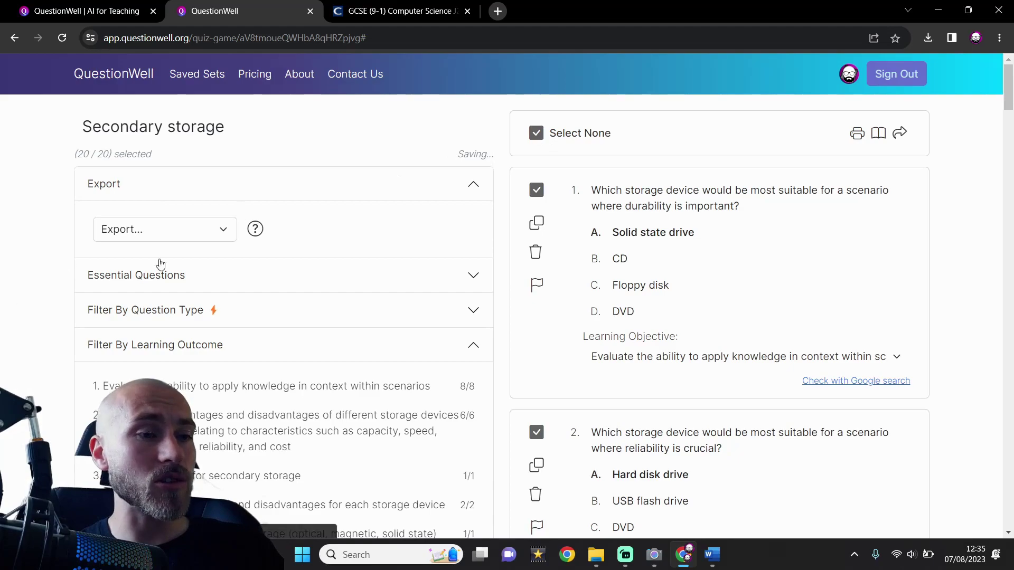
click(224, 231)
click(223, 275)
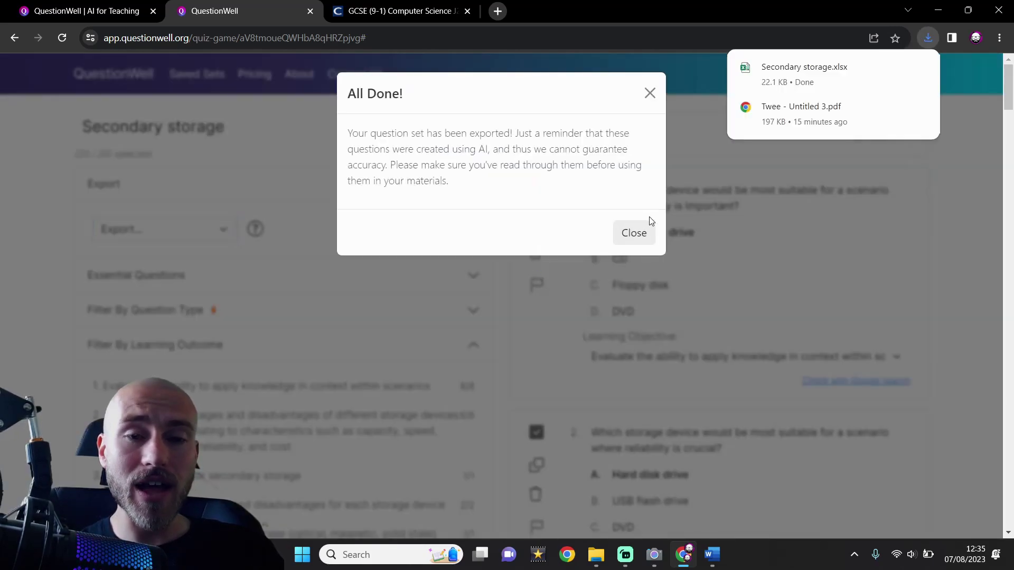
click(639, 236)
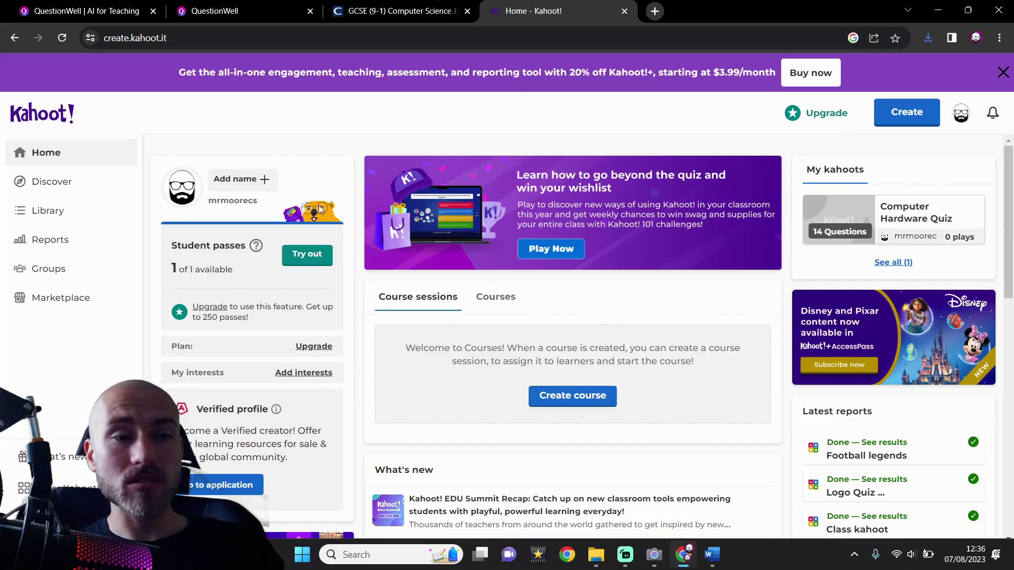
Create a new blank-canvas kahoot and bring up the add-question options
click(910, 121)
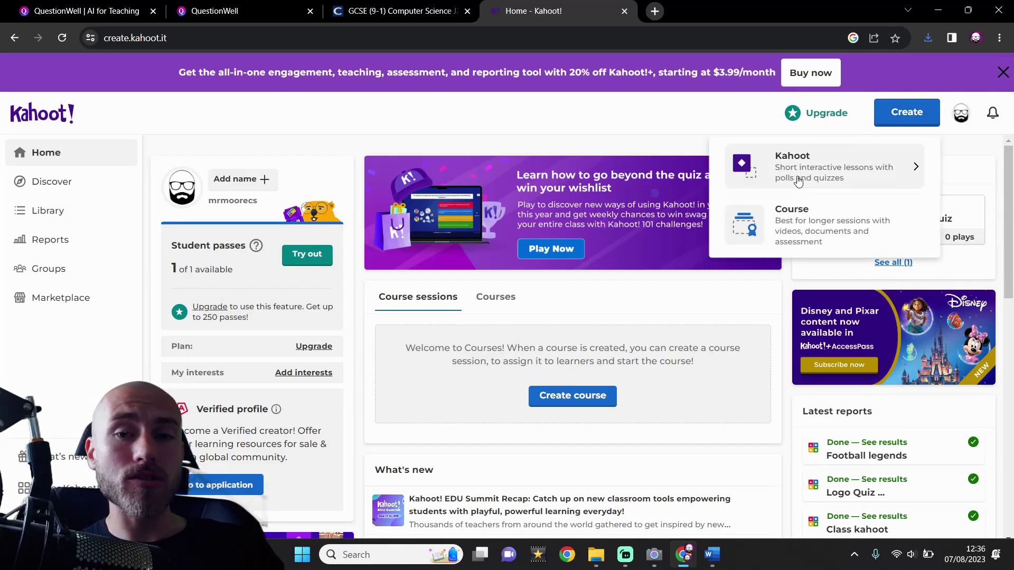
click(802, 180)
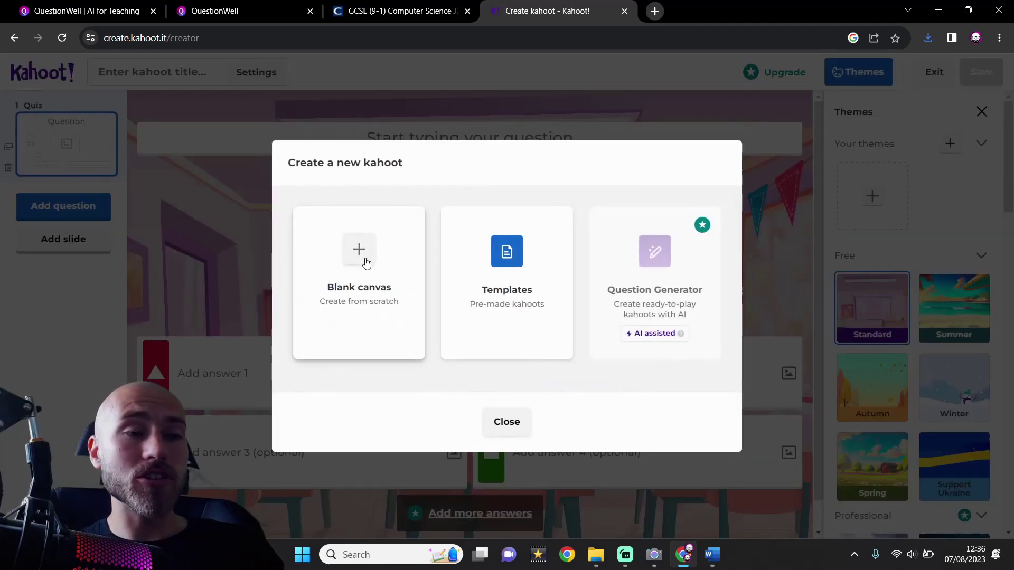
click(360, 253)
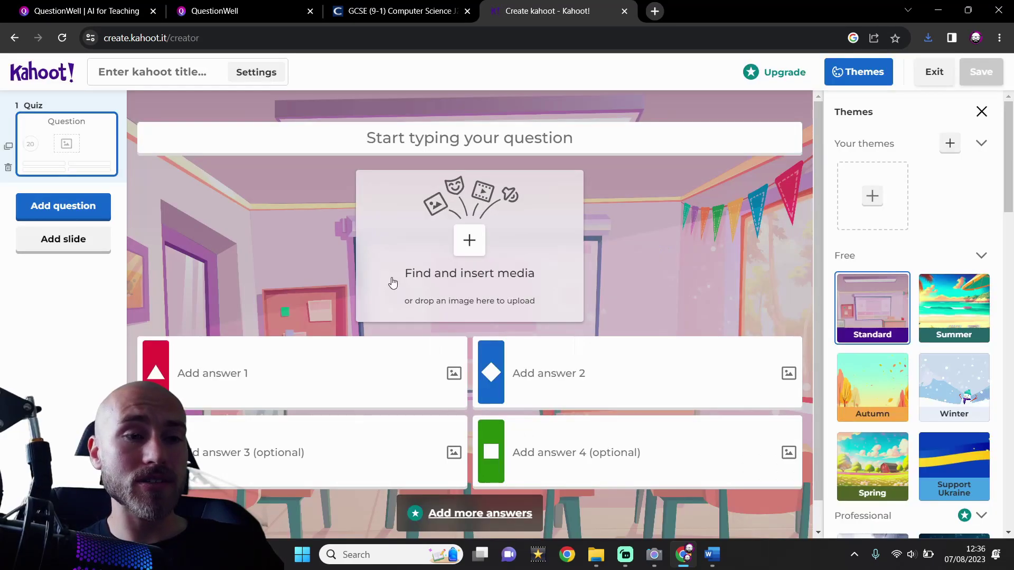
click(81, 207)
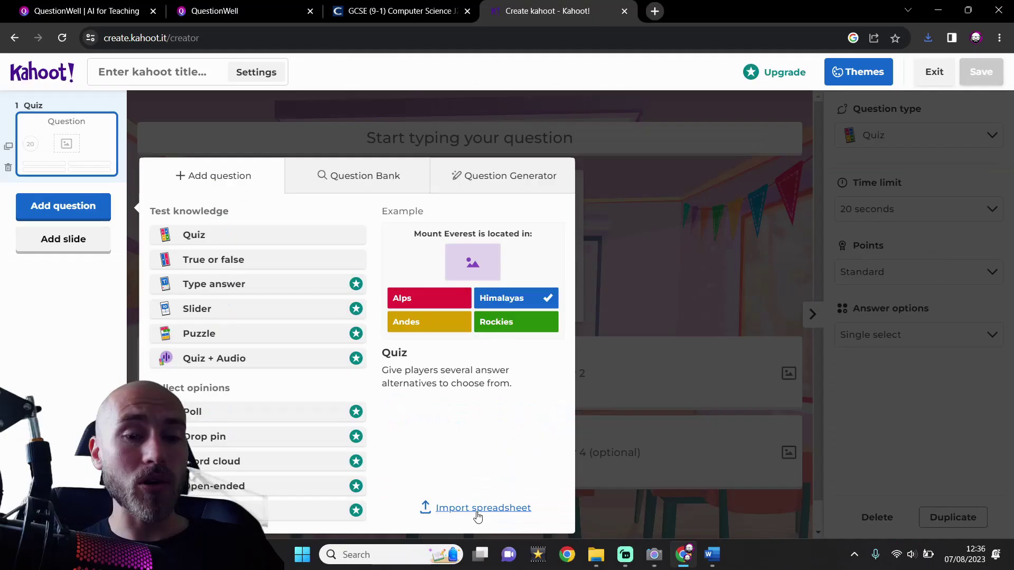
Import the exported Secondary storage.xlsx from Downloads, loading its 20 questions
click(526, 423)
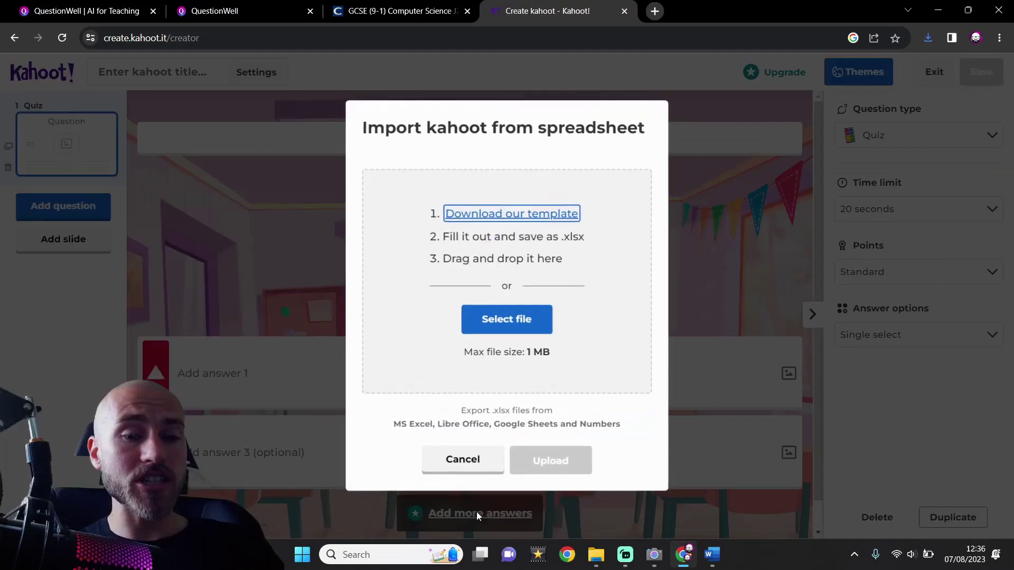
click(538, 218)
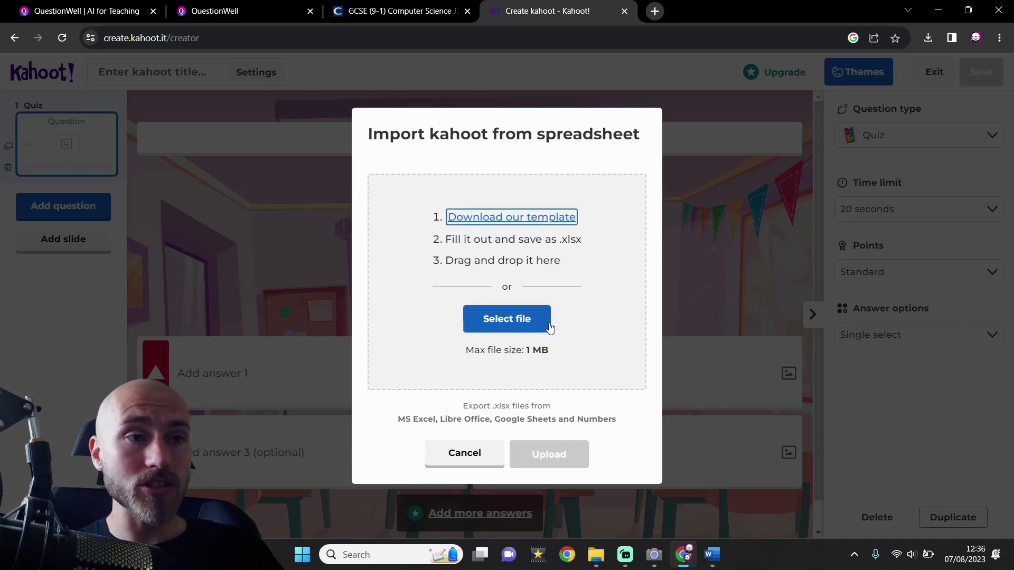
click(534, 321)
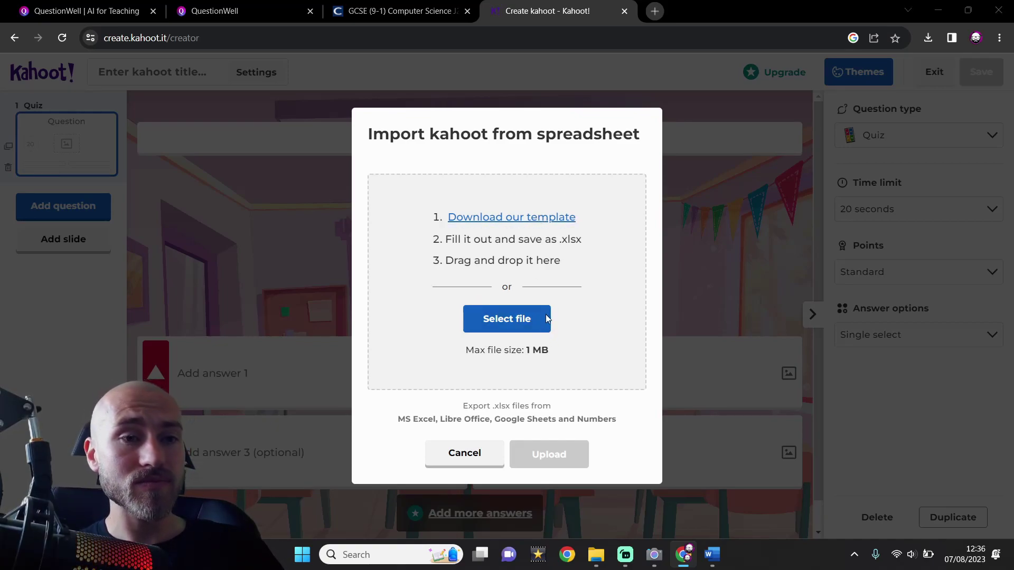
scroll(90, 182, up, 4)
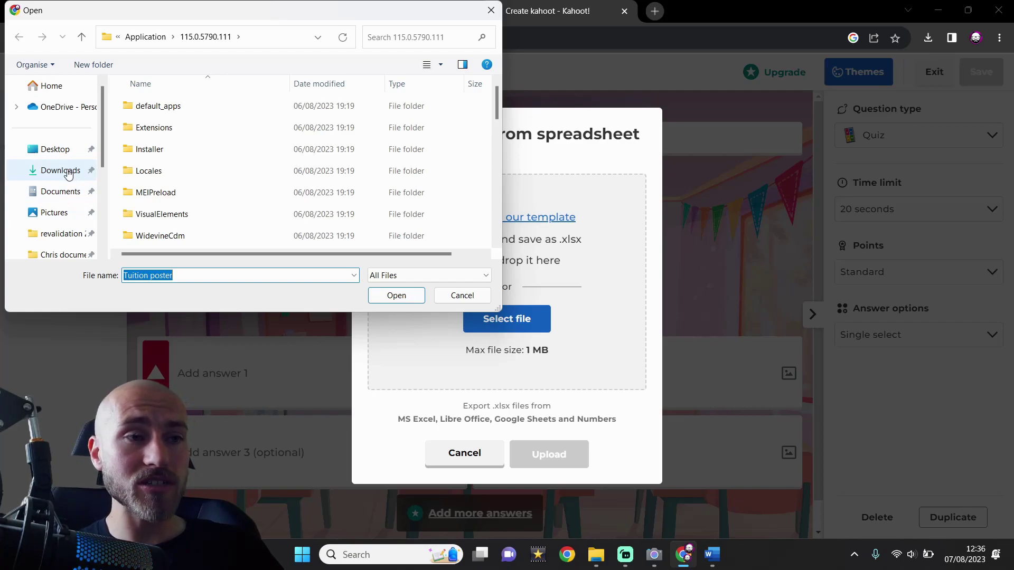
click(60, 171)
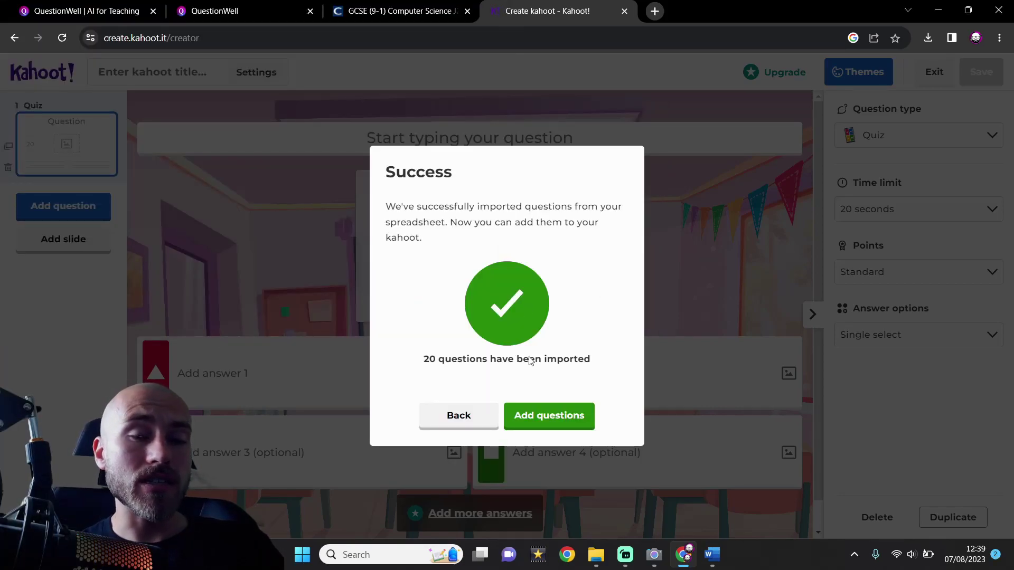
Add the 20 imported questions and delete the empty first placeholder question
click(577, 423)
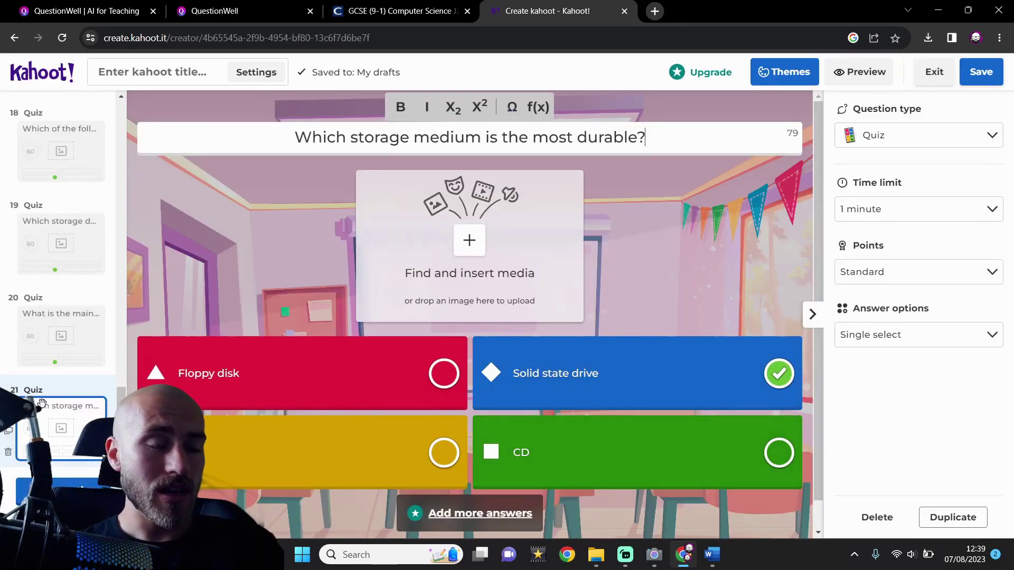
scroll(42, 403, up, 20)
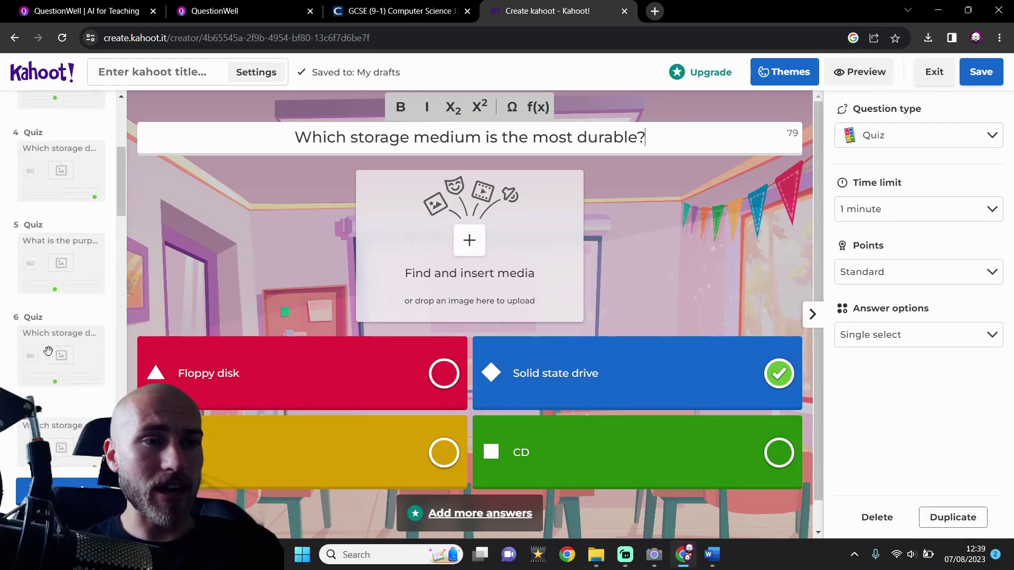
scroll(48, 351, up, 5)
click(62, 147)
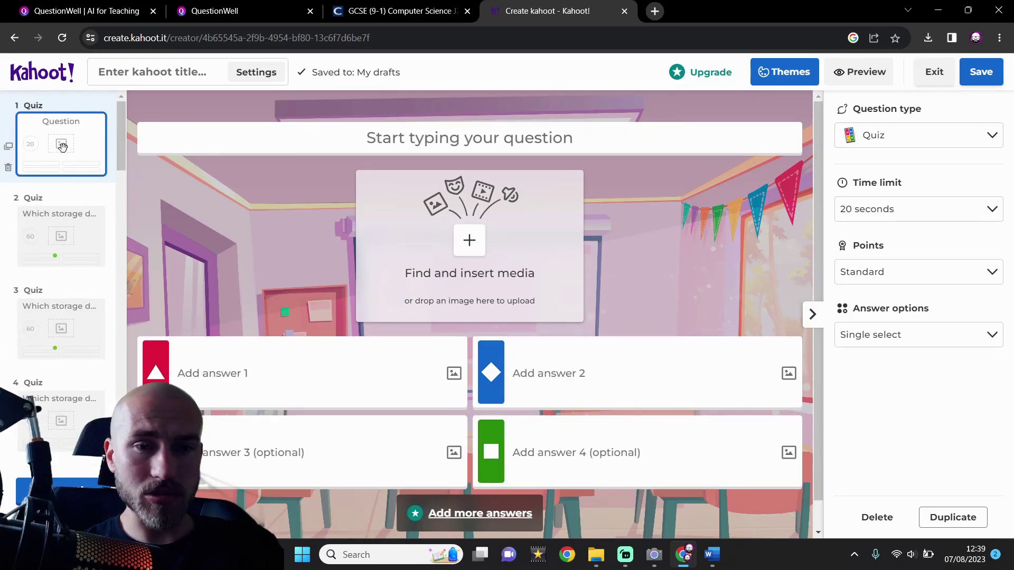
click(8, 168)
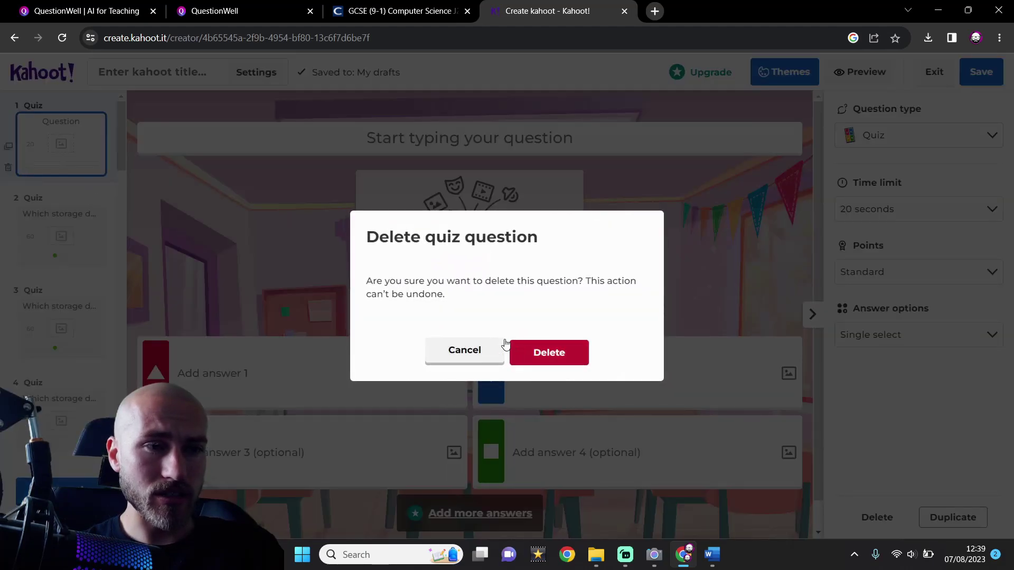
key(Return)
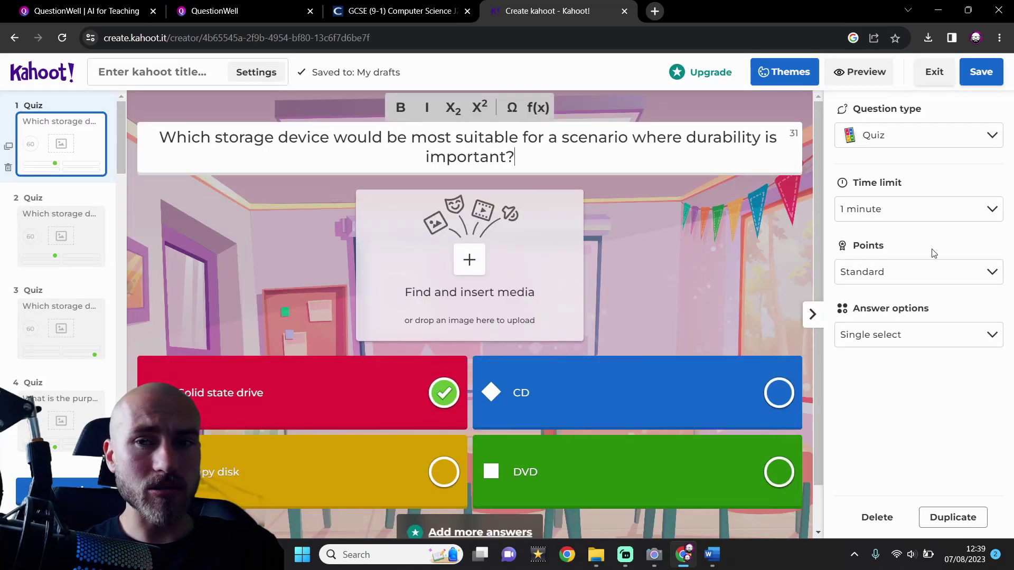
Save the kahoot as 'Secondary storage GCSE quiz' and go to the Library
click(990, 79)
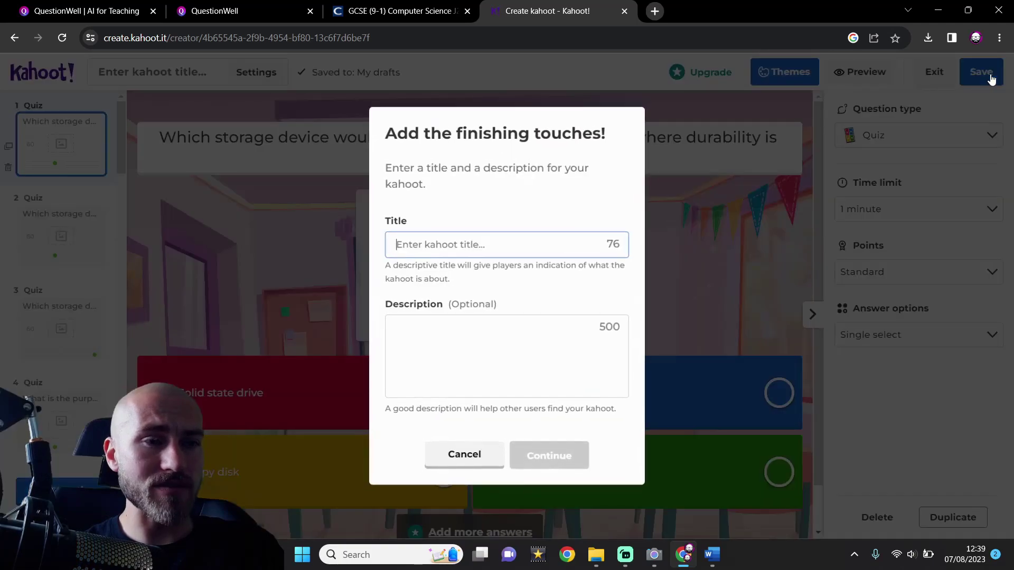
text(Secondary storage ...)
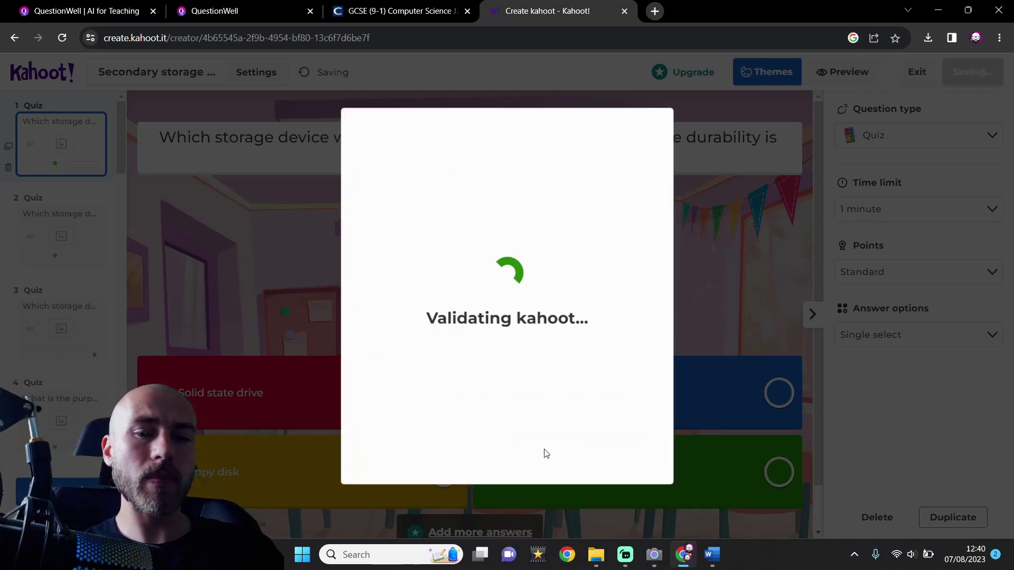
click(547, 406)
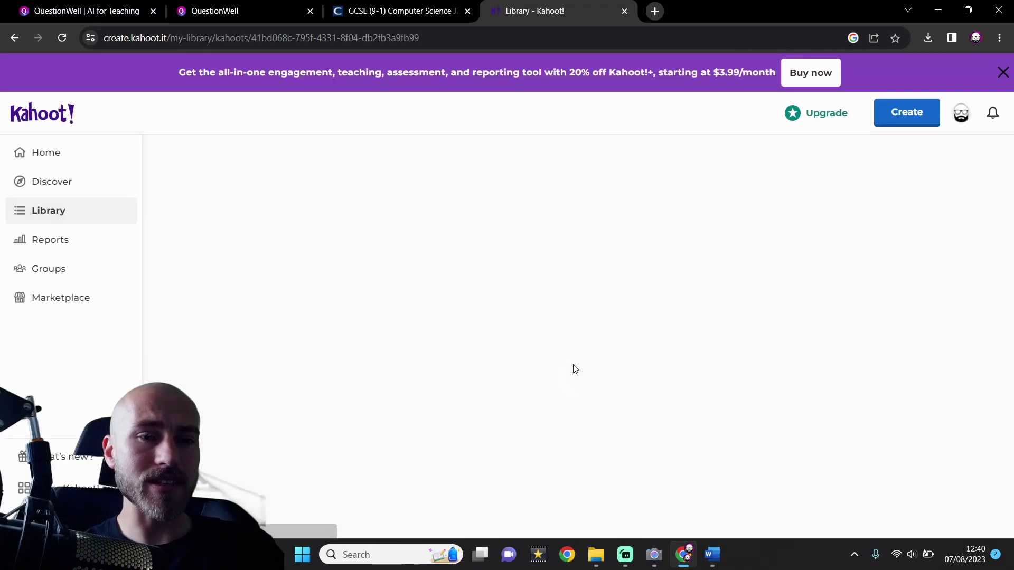